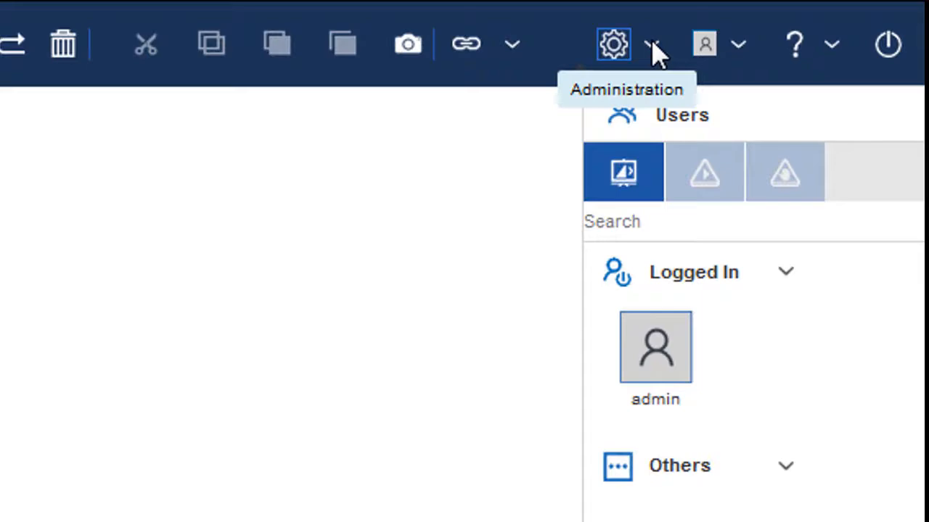
- Add a custom palette group named MyCustomGroup, save it, and expand it in the Palette Explorer
click(652, 45)
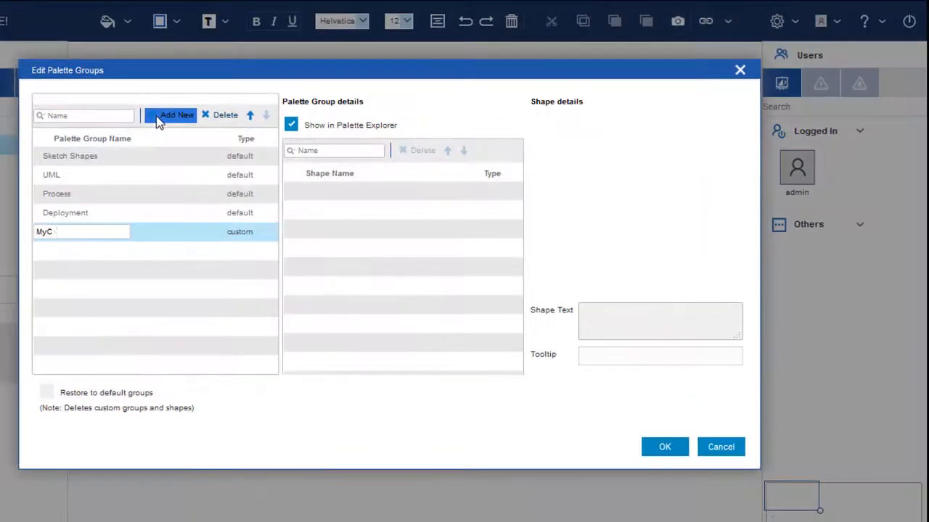
text(ustomGroup)
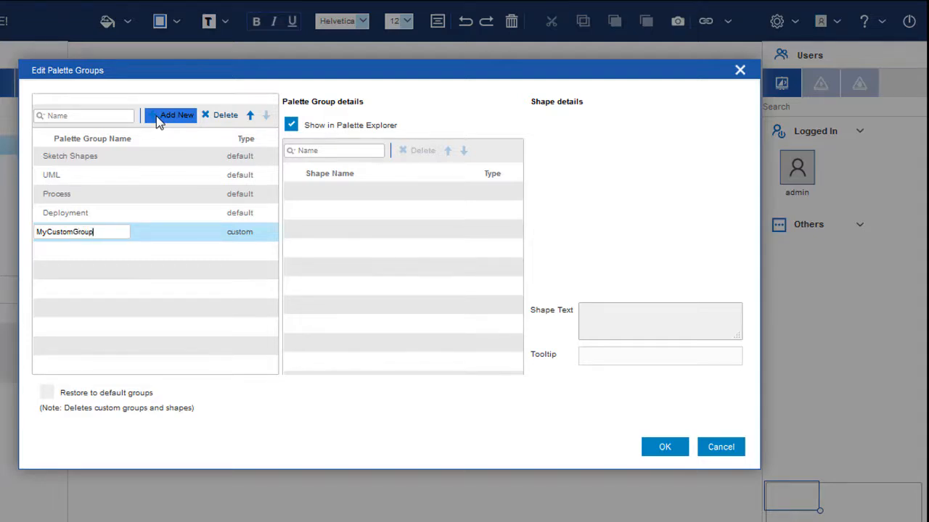
key(Return)
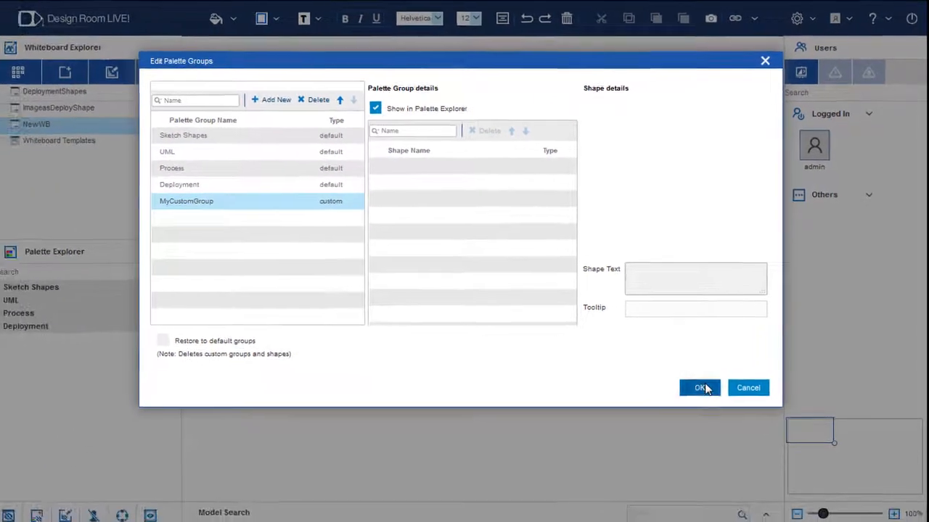
click(671, 447)
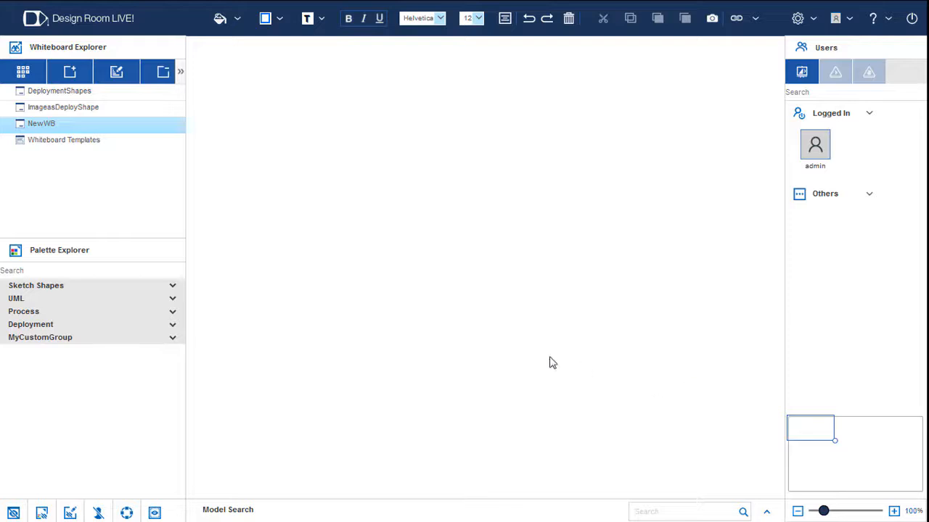
click(173, 342)
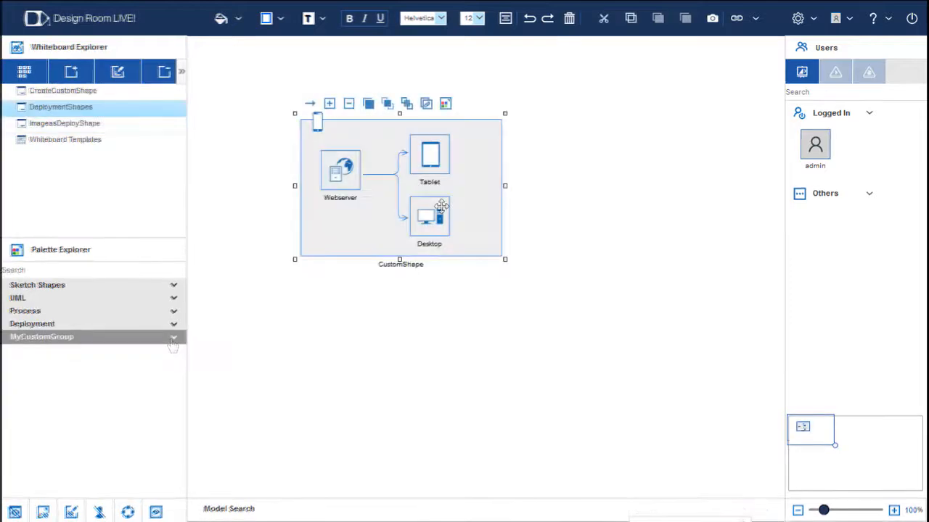
- Begin adding CustomShape to the palette with the text "DeployCustomShape" and the tooltip "This custom shape is for deployment architecture."
click(445, 105)
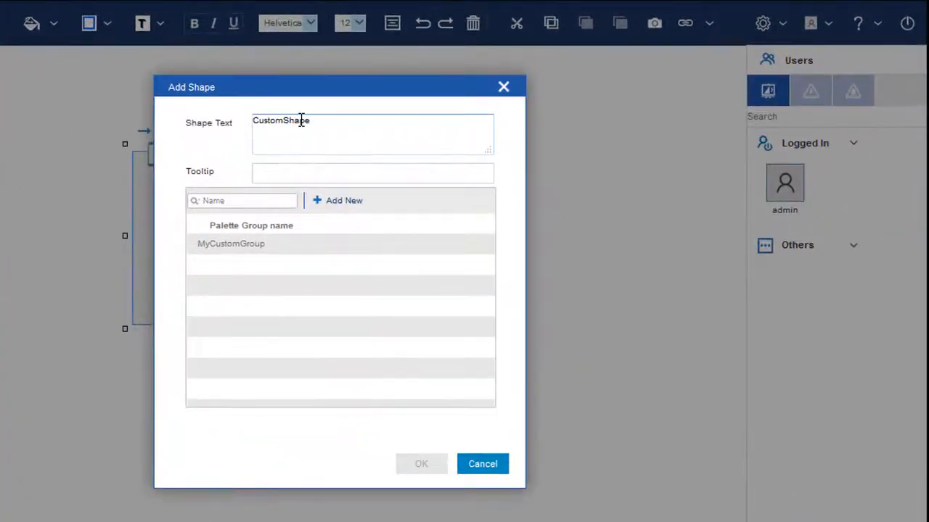
double_click(301, 120)
text(De)
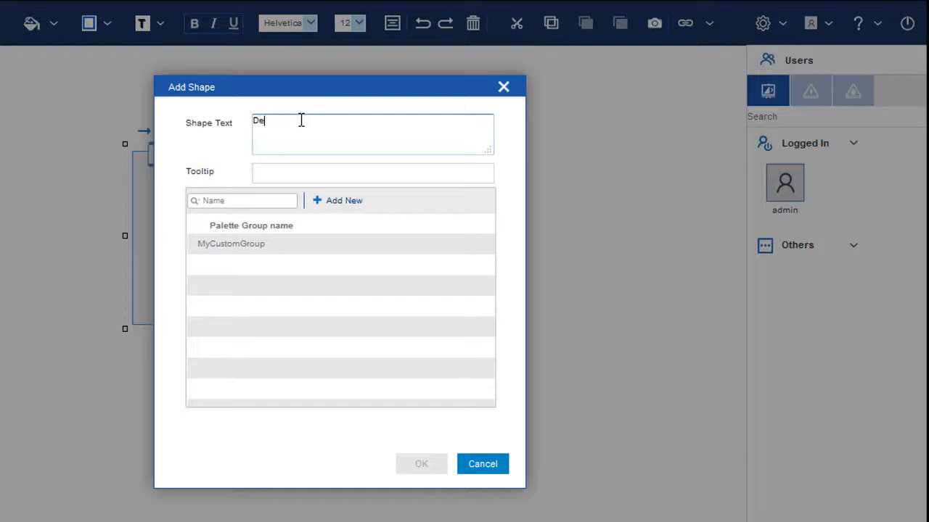
text(ployCustomShape)
click(286, 172)
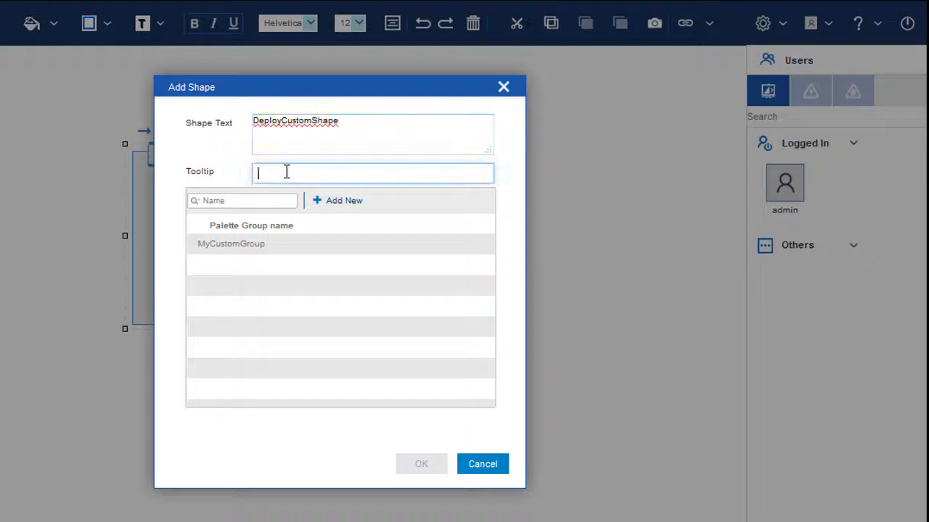
text(This custom shape is for depl)
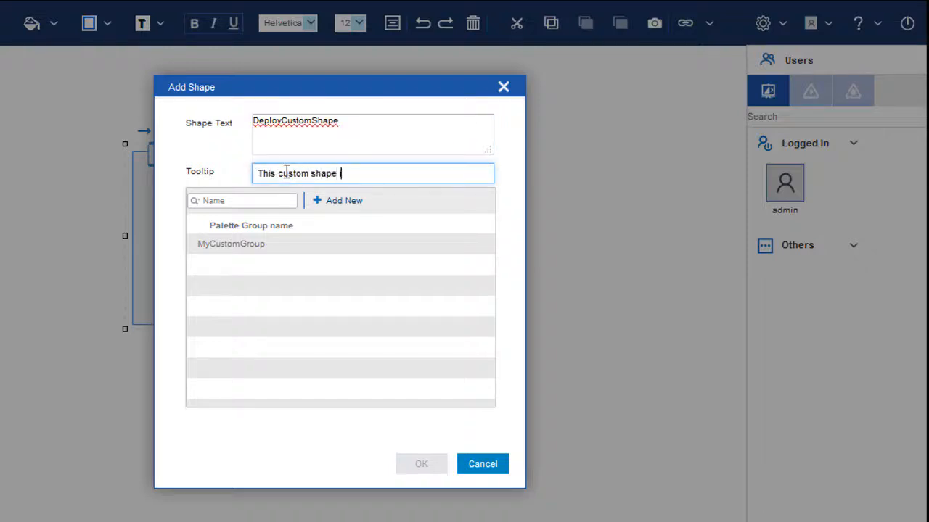
text(oyment architecture.)
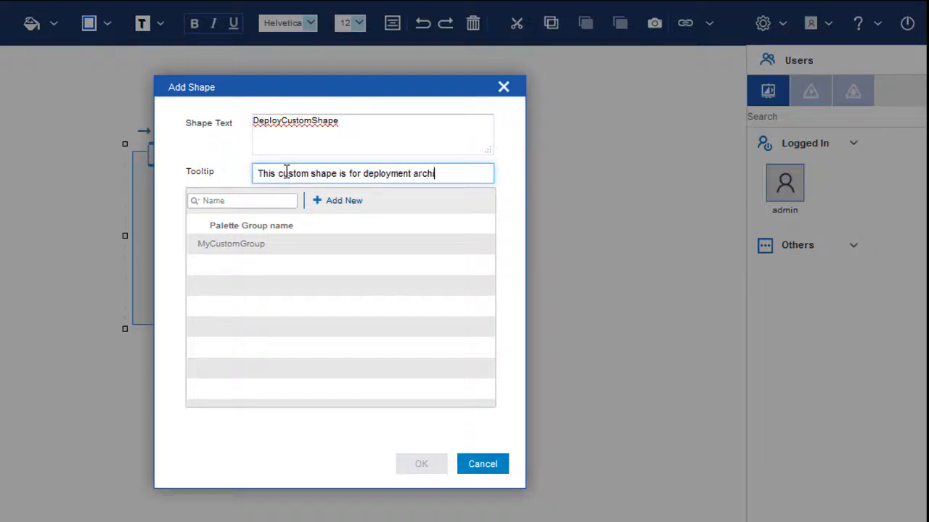
- Create a new palette group named DeployGroup for the shape, save the shape to it, and expand the group in the Palette Explorer
click(345, 206)
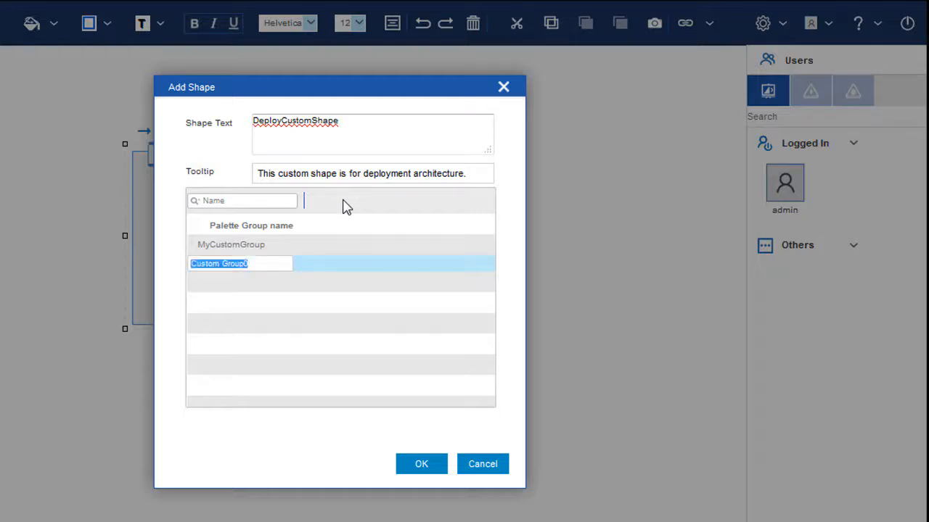
text(D)
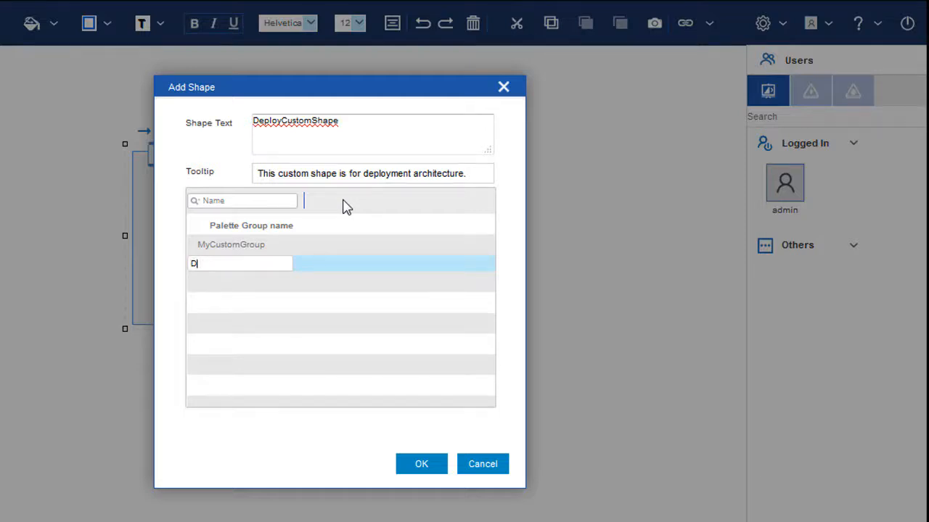
text(eployGroup)
key(Return)
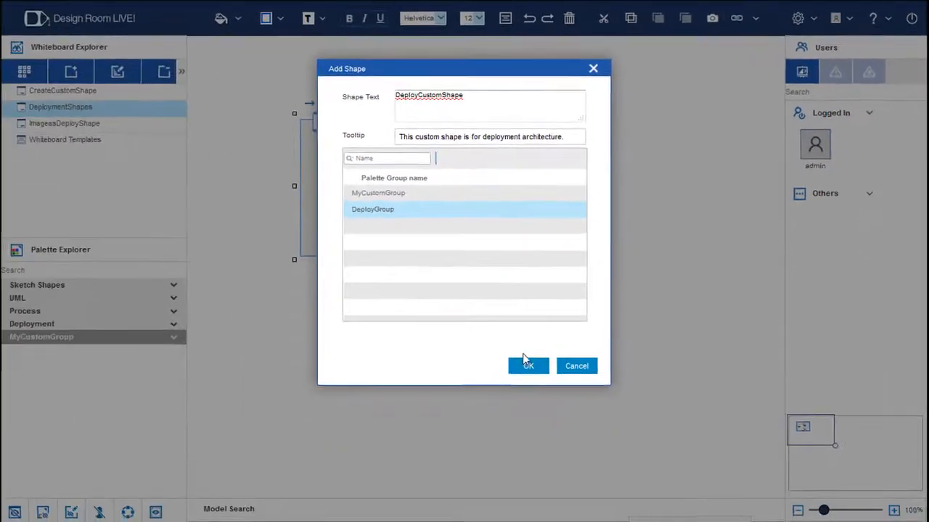
click(528, 368)
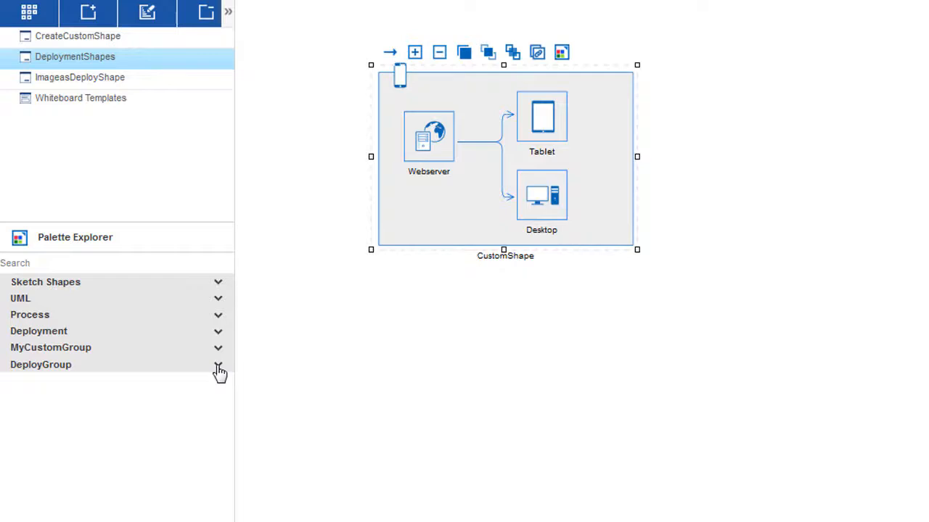
click(218, 367)
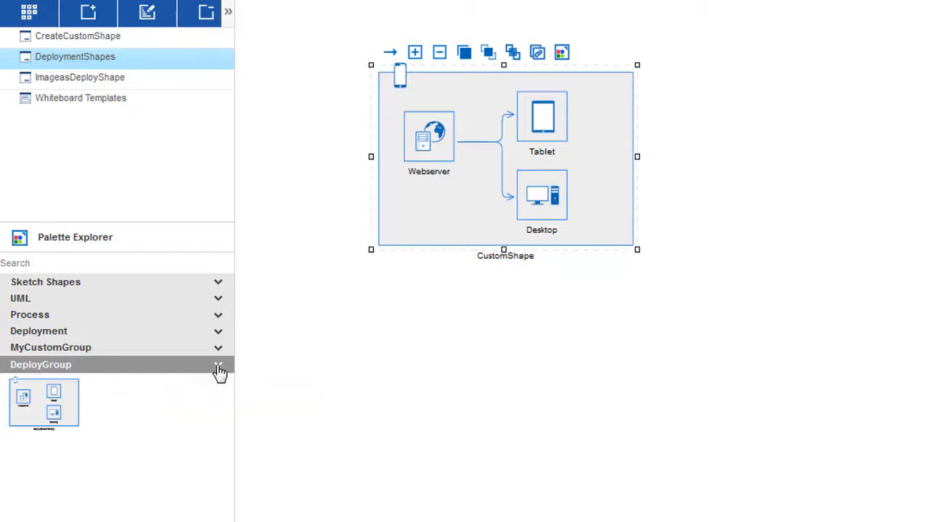
- Inspect the CustomShape container by selecting it and its Webserver, Tablet and Desktop shapes in turn
key(Escape)
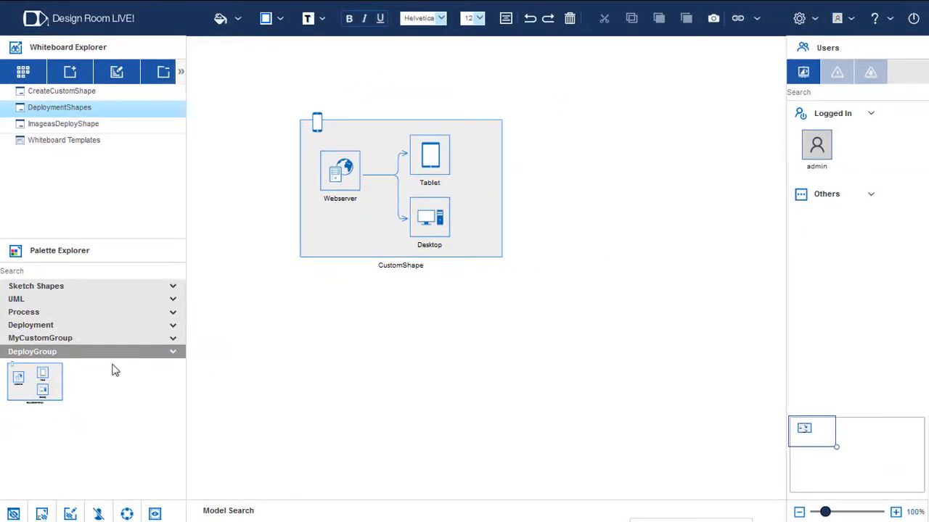
key(ctrl+a)
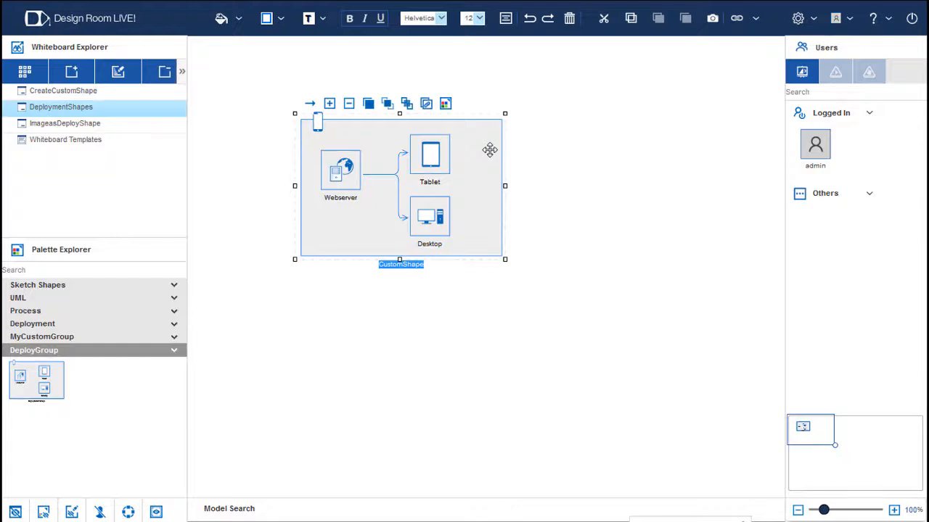
click(347, 179)
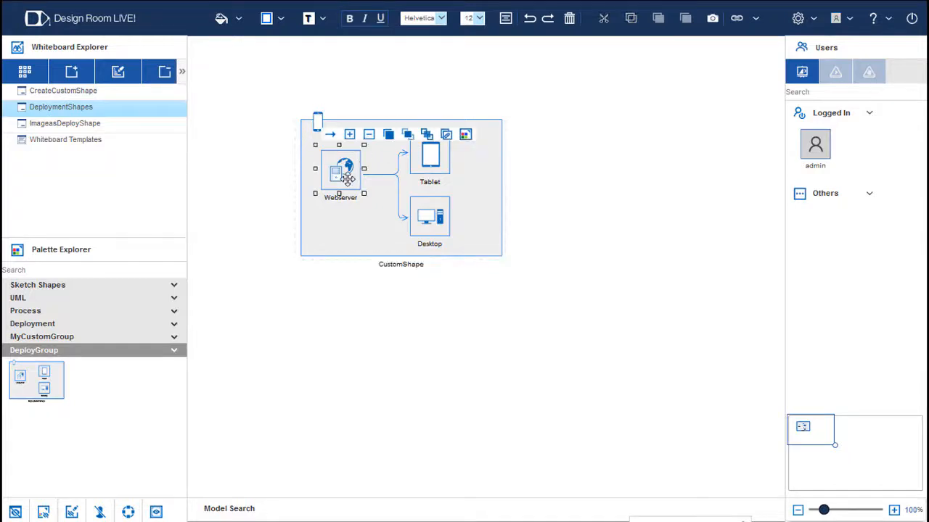
click(438, 151)
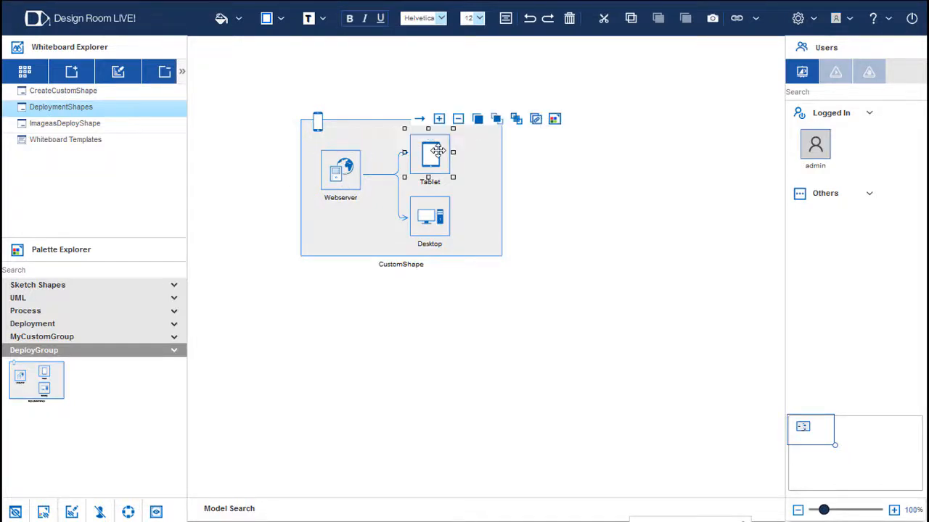
click(436, 211)
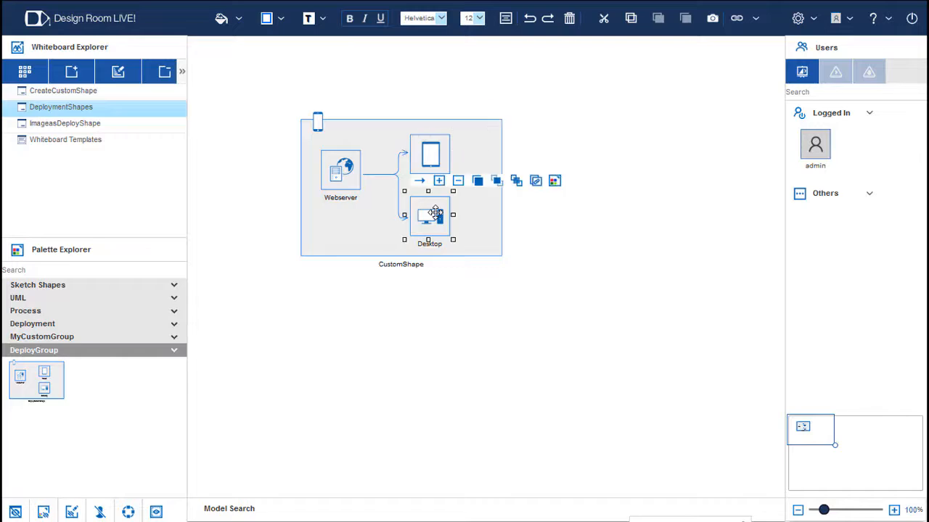
mouse_move(45, 380)
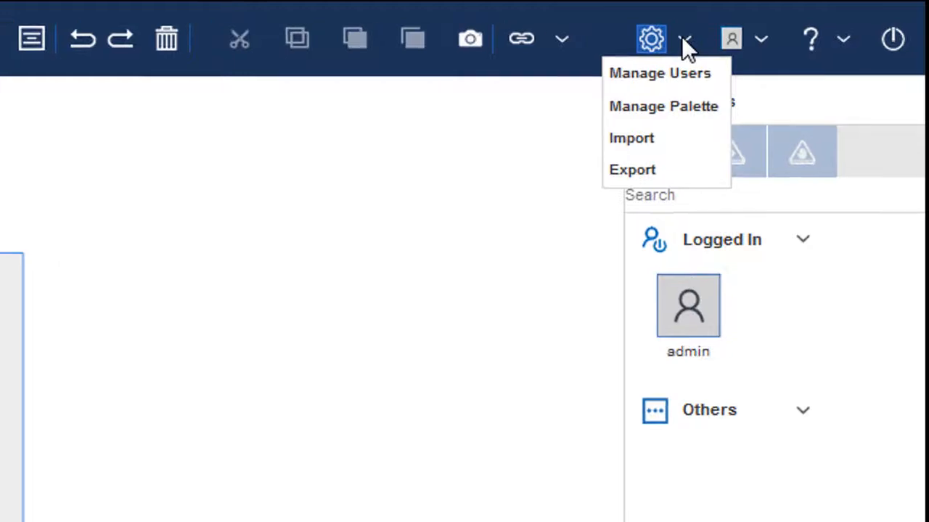
- Open the palette group management and search the group names for "Deploy", clearing the search once the matches are checked
click(651, 106)
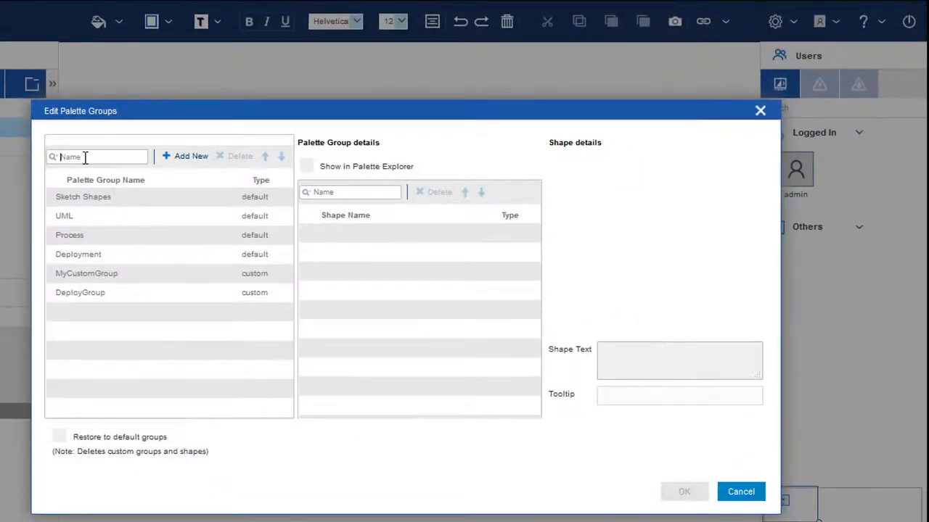
text(S)
key(BackSpace)
text(Deploy)
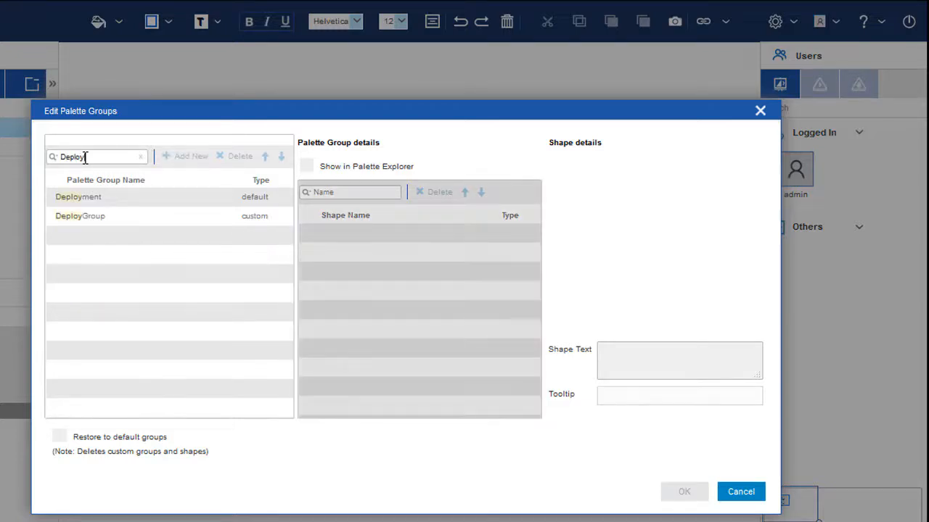
click(83, 197)
click(85, 221)
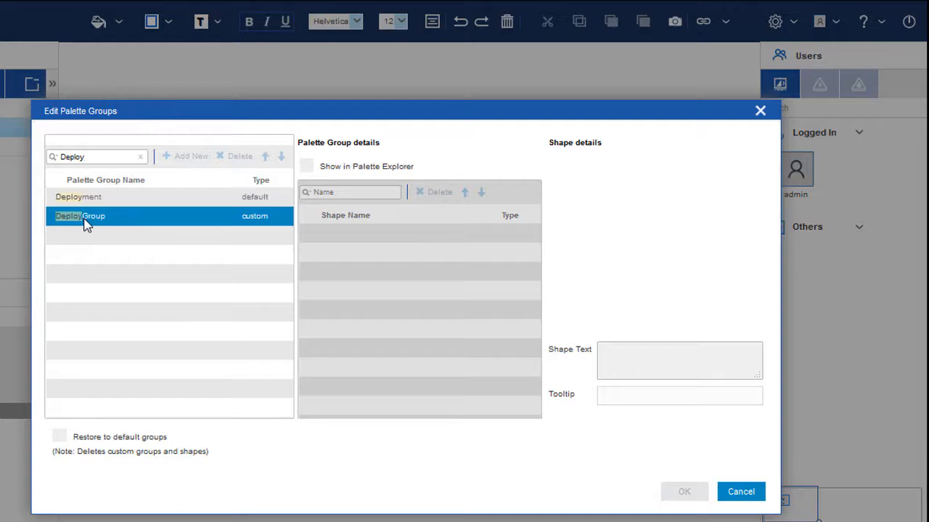
key(BackSpace)
key(BackSpace)
key(BackSpace)
key(BackSpace)
key(BackSpace)
key(BackSpace)
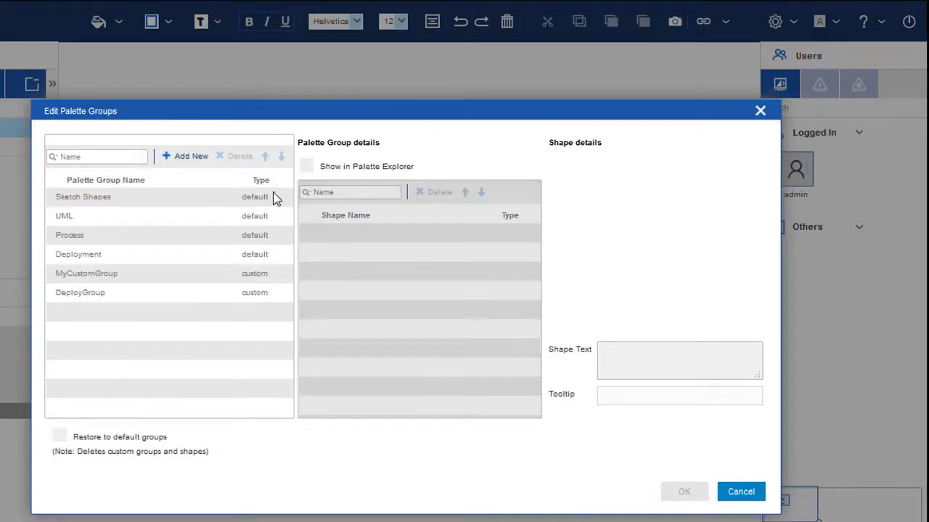
- Select DeployGroup, search its shapes for "Custom", and check the default and custom group types
click(181, 300)
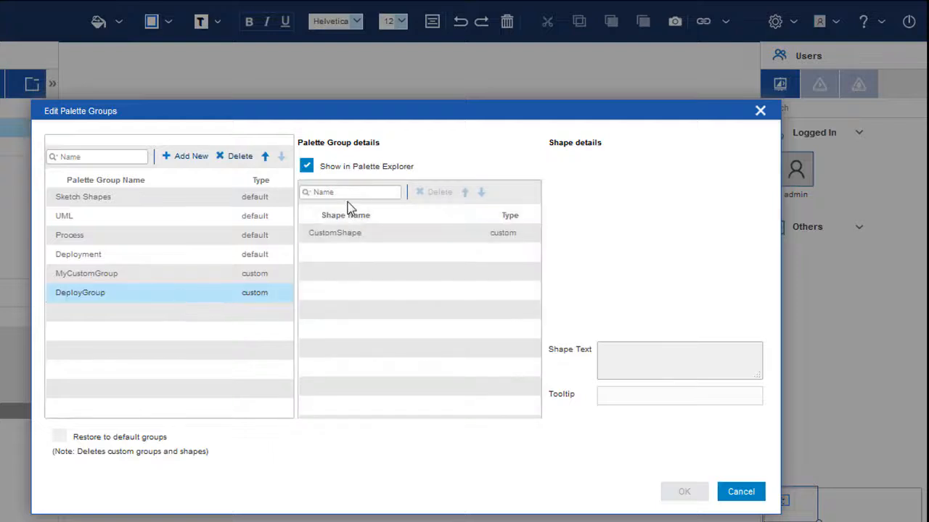
click(345, 191)
text(Custom)
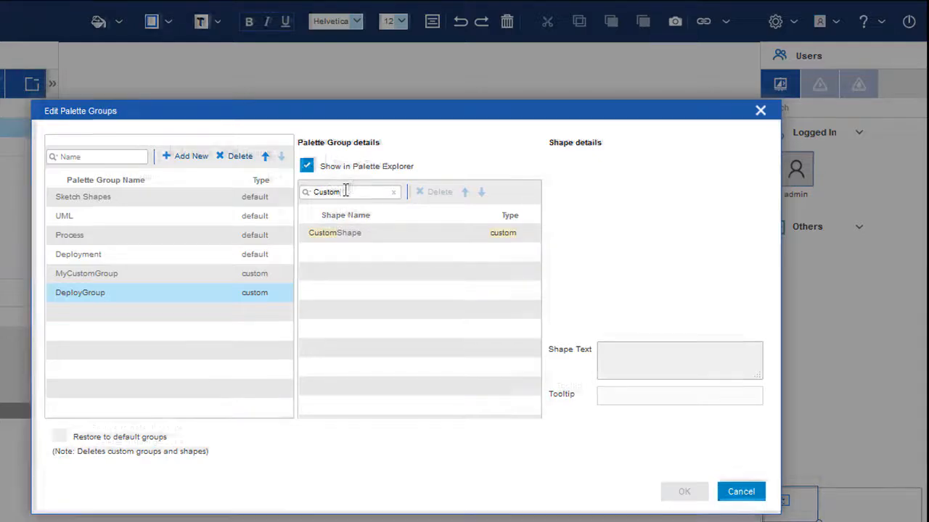
click(249, 200)
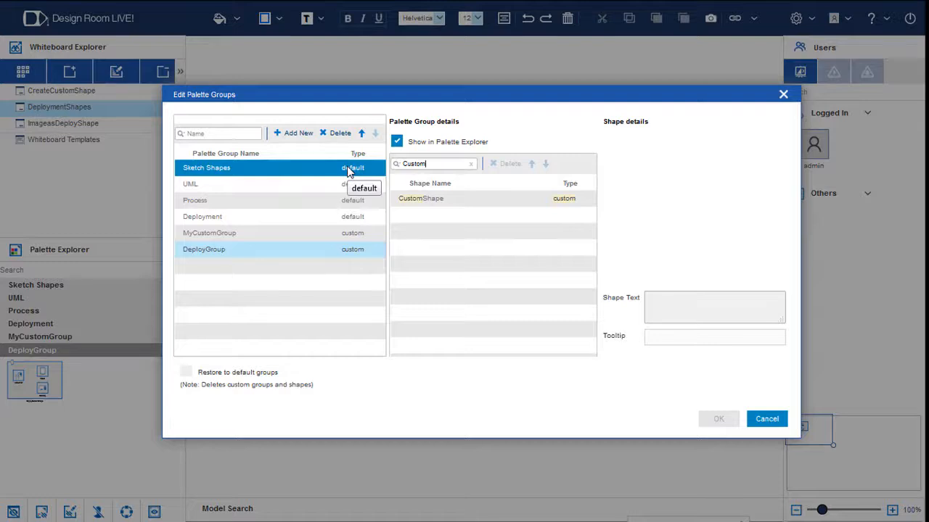
click(349, 251)
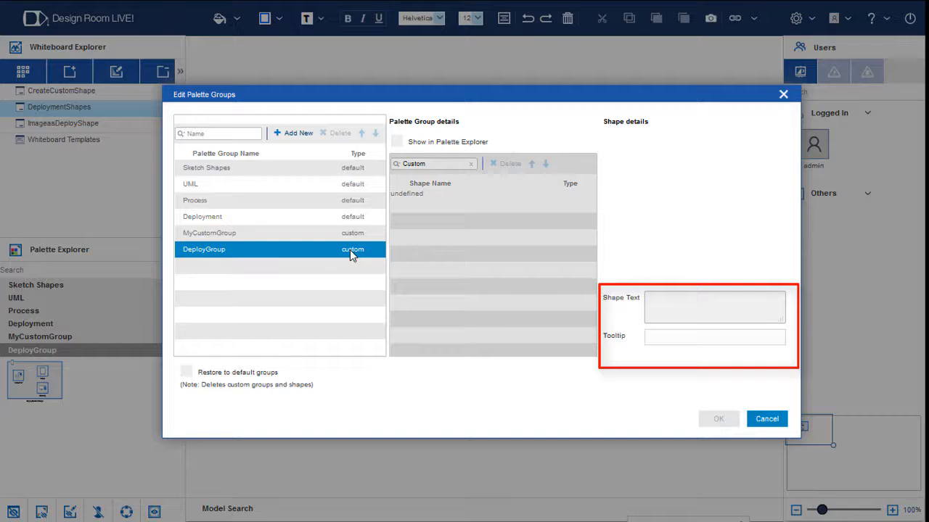
- Move the UML palette group up one place above Sketch Shapes and save the new group order
click(356, 201)
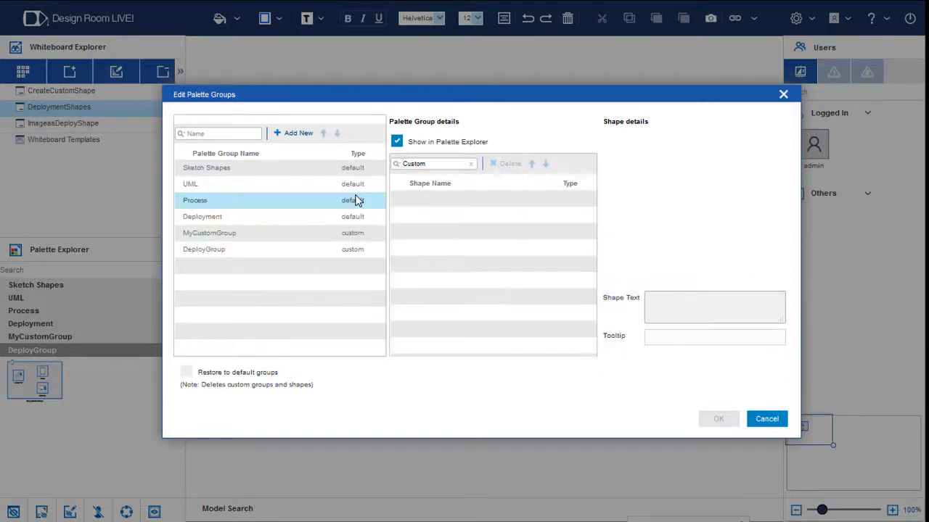
click(355, 185)
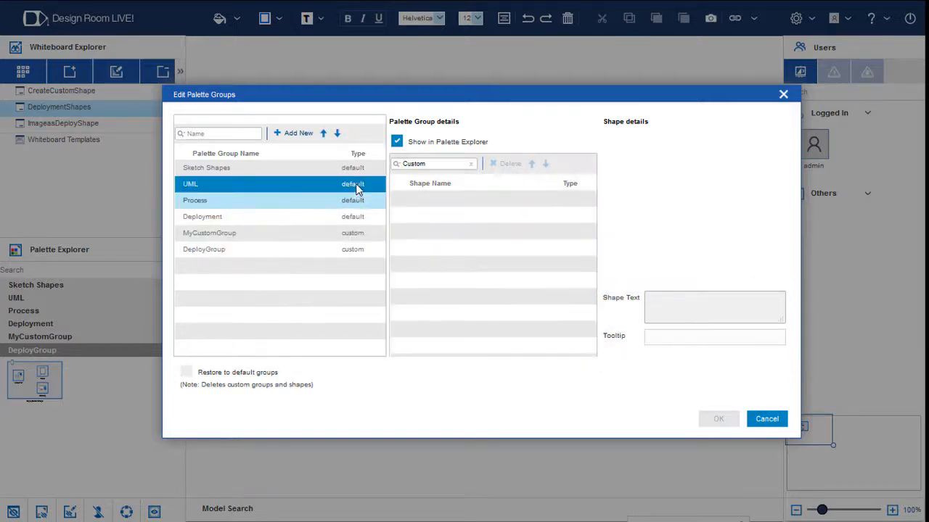
click(323, 134)
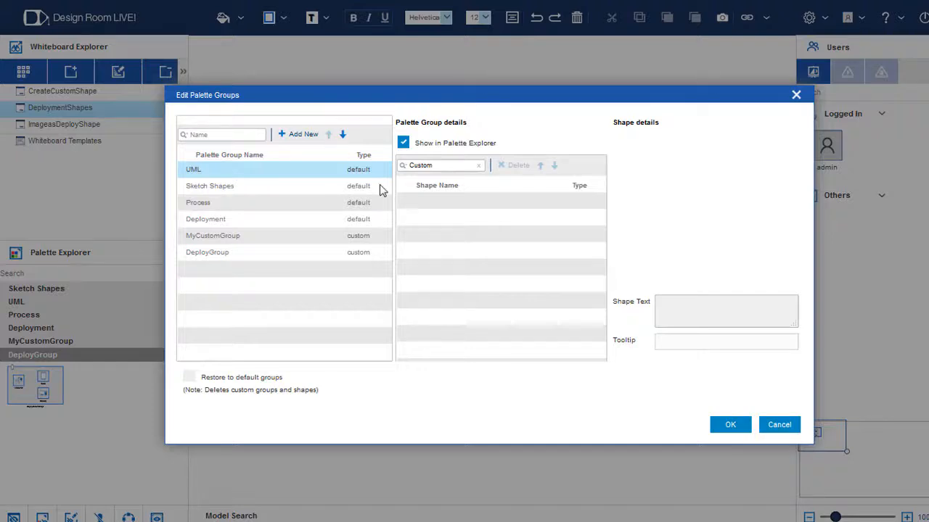
click(729, 428)
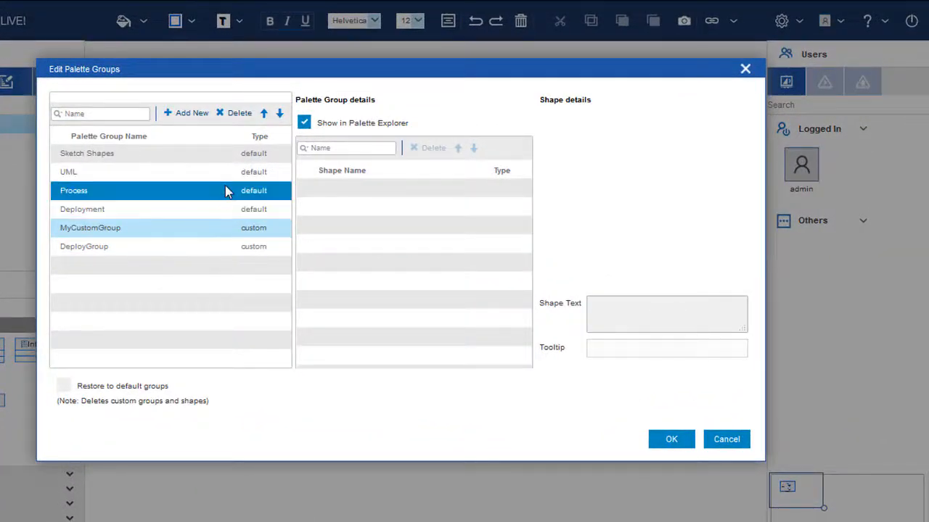
- Turn off showing MyCustomGroup in the Palette Explorer and save the palette group settings
click(304, 123)
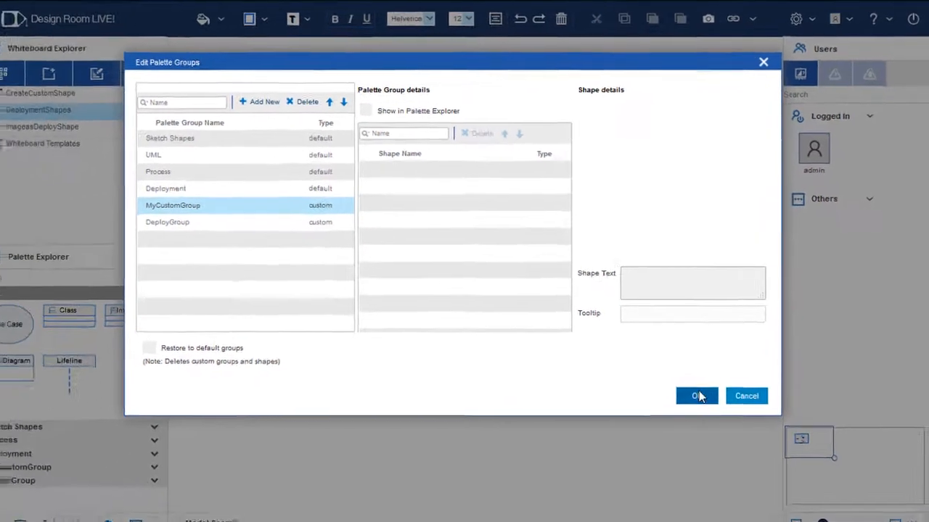
click(697, 396)
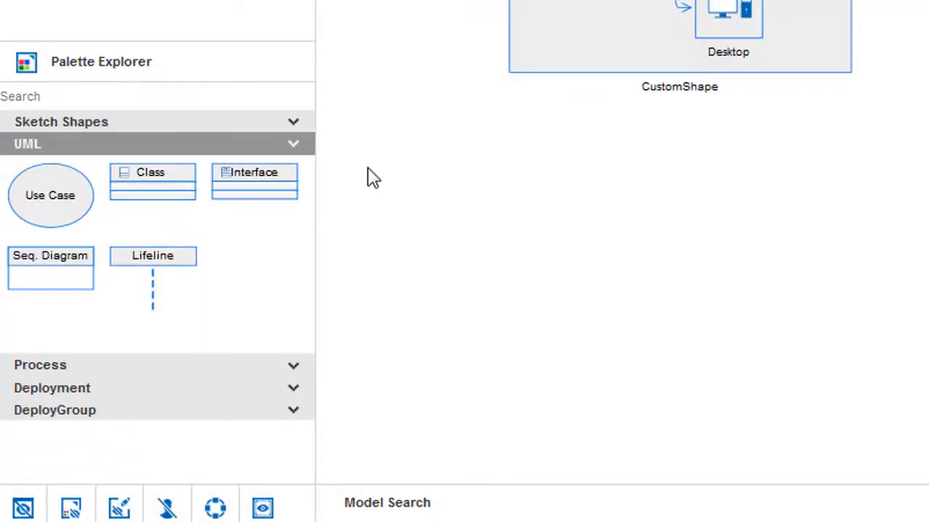
- Collapse the UML group, turn showing MyCustomGroup in the Palette Explorer back on, save, and check the group there
click(293, 144)
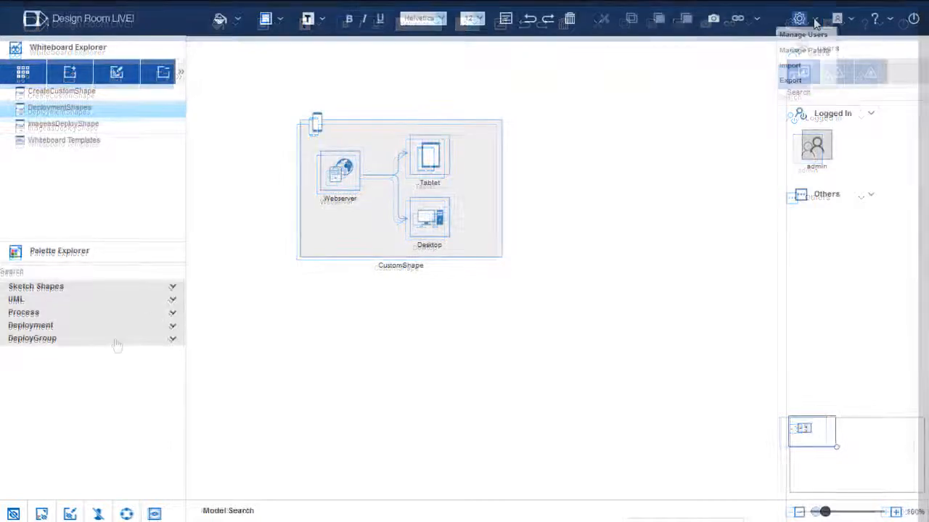
click(799, 18)
click(799, 51)
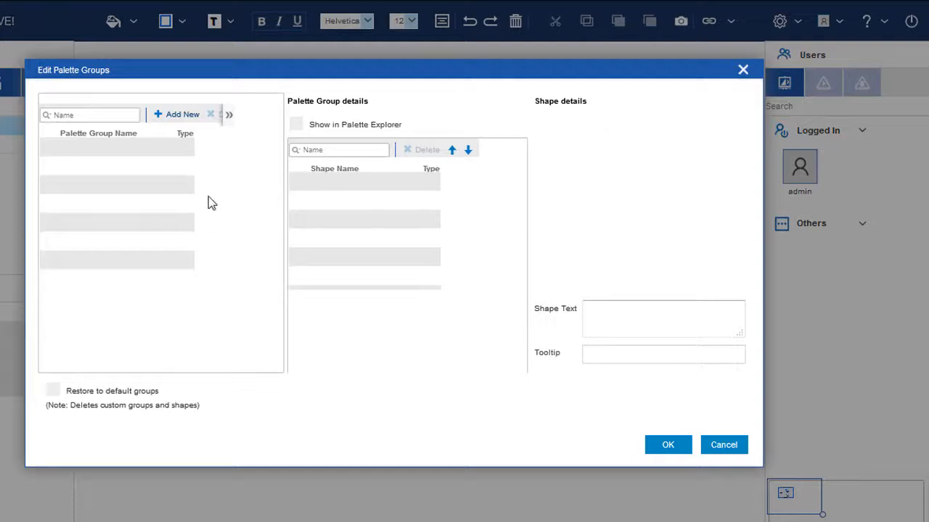
click(149, 232)
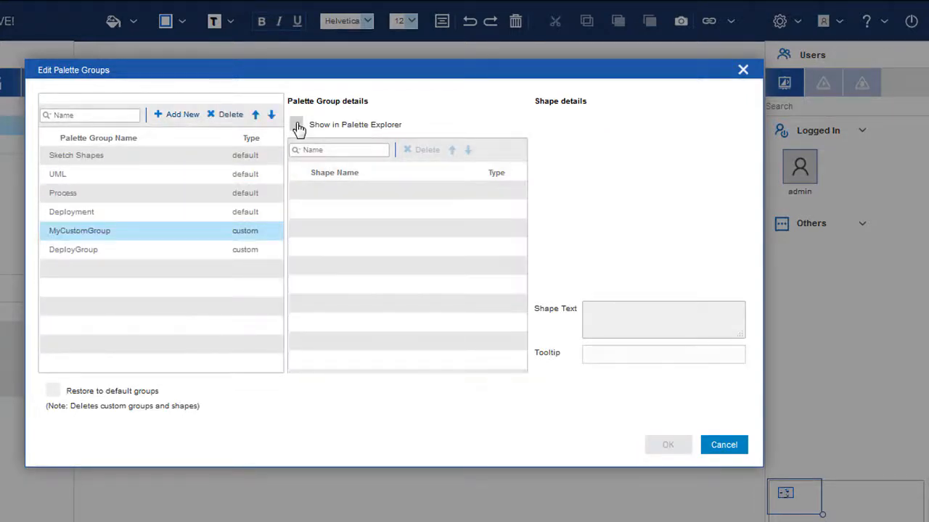
click(296, 125)
click(664, 442)
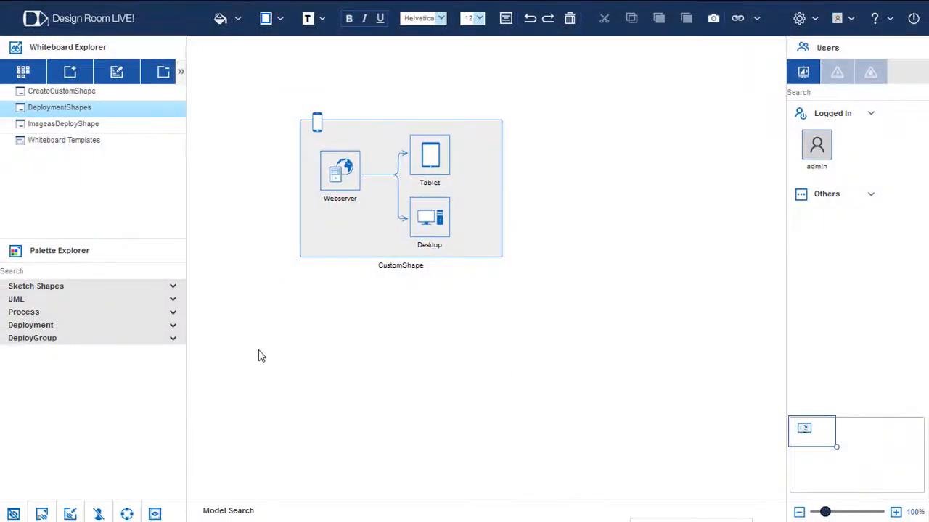
click(68, 341)
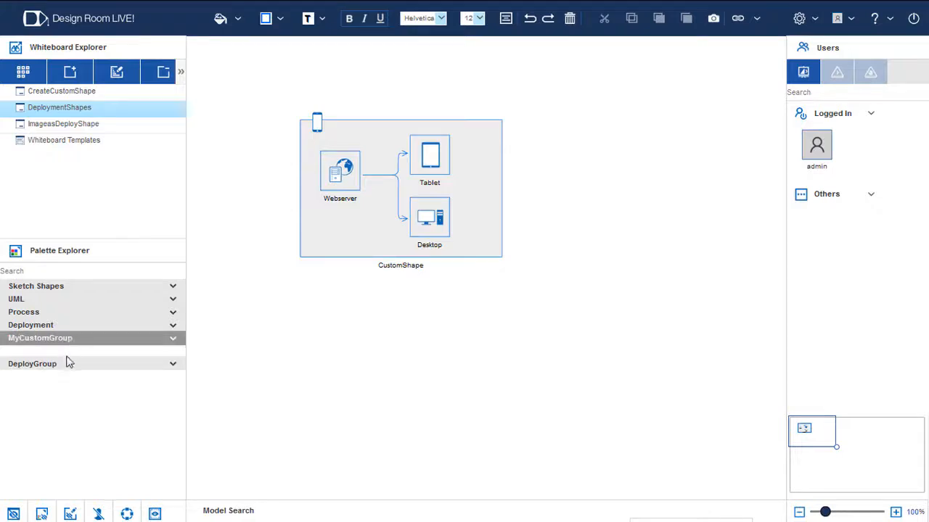
click(172, 343)
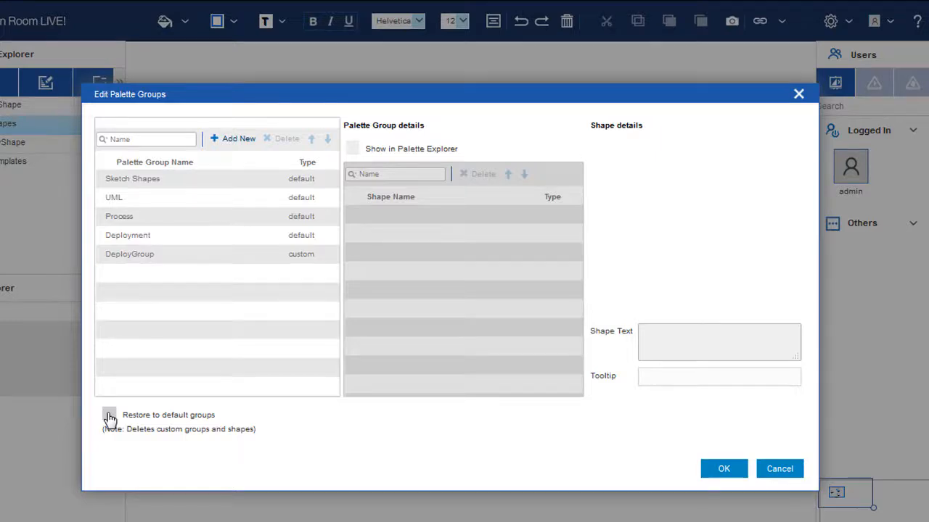
- Restore the palette to its default groups, discarding custom groups and shapes, and save the settings
click(108, 416)
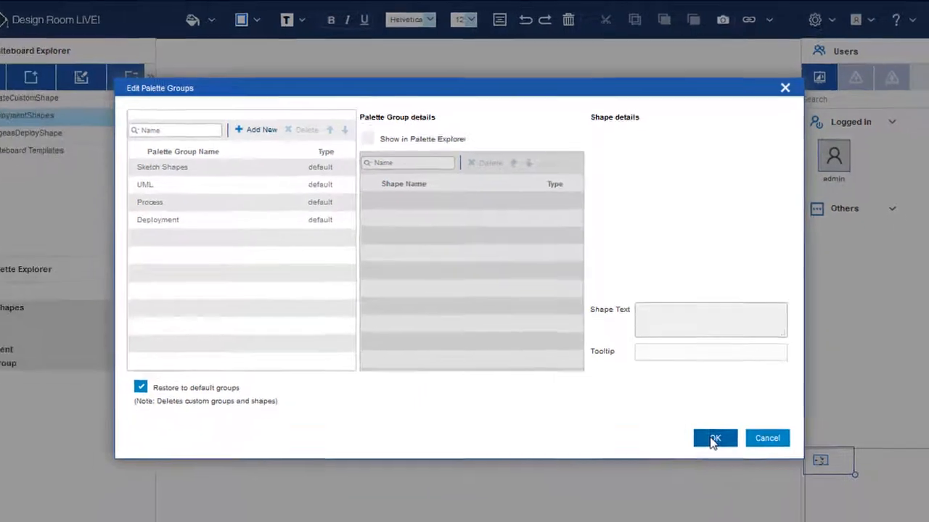
click(722, 471)
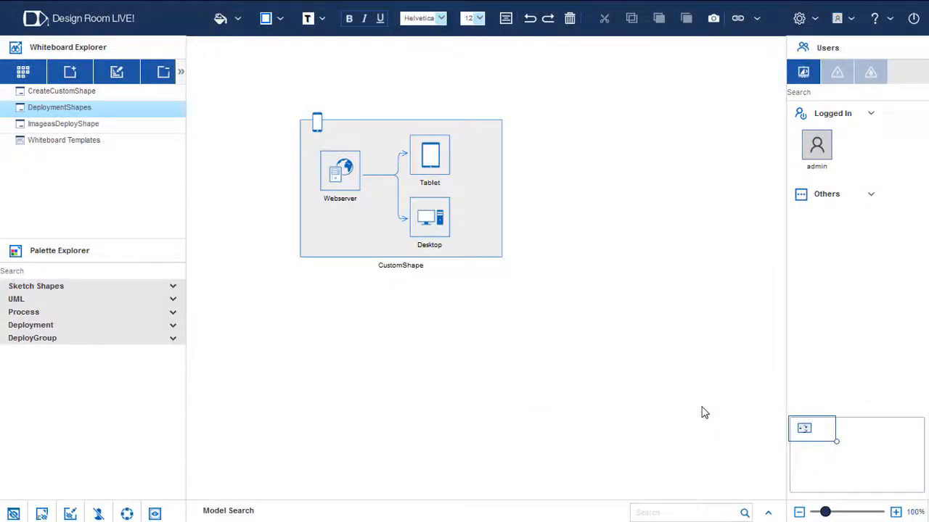